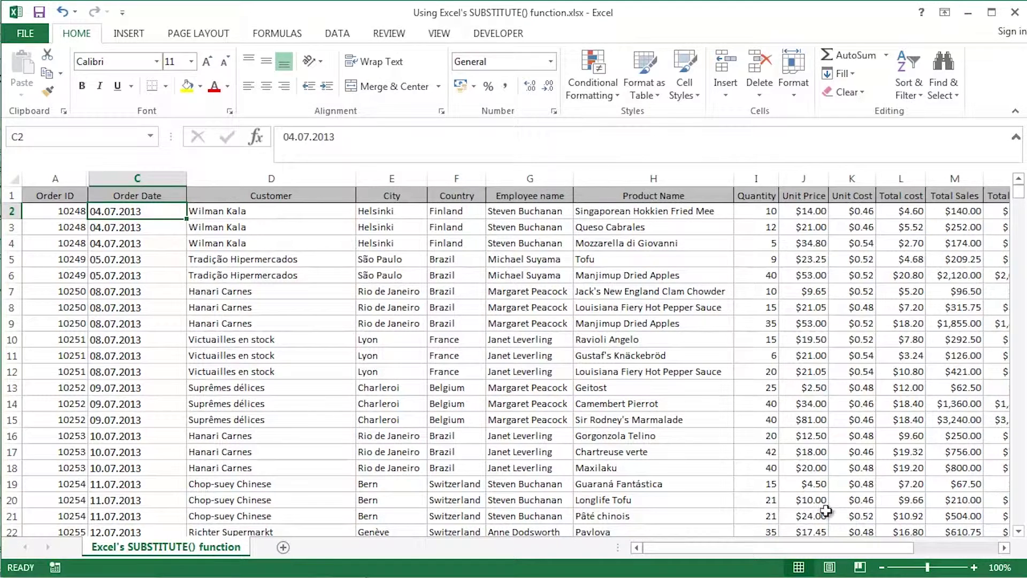
Step: Browse the Formulas ribbon's Text functions list, then return to Home without inserting anything
left_click(281, 35)
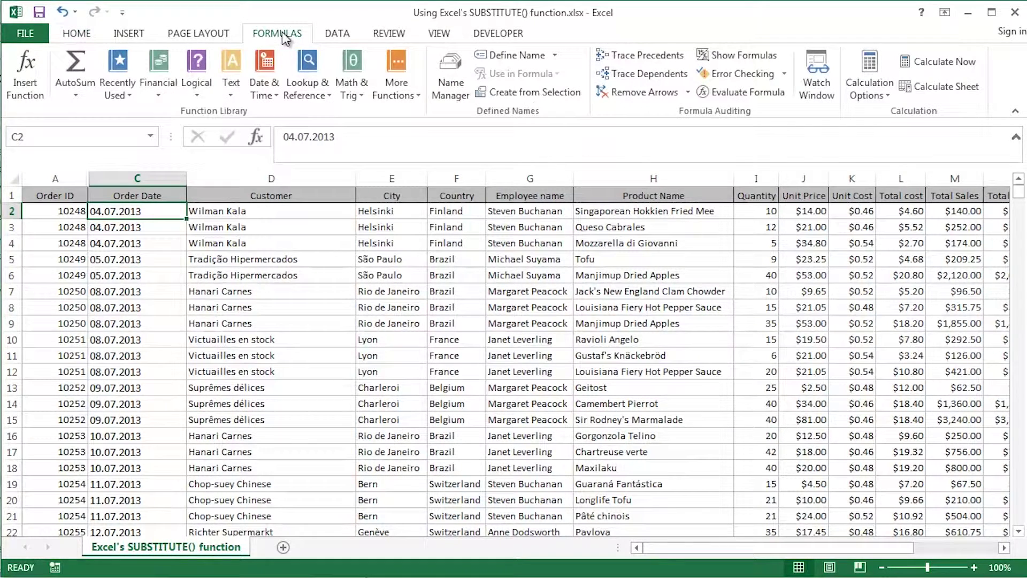
left_click(235, 94)
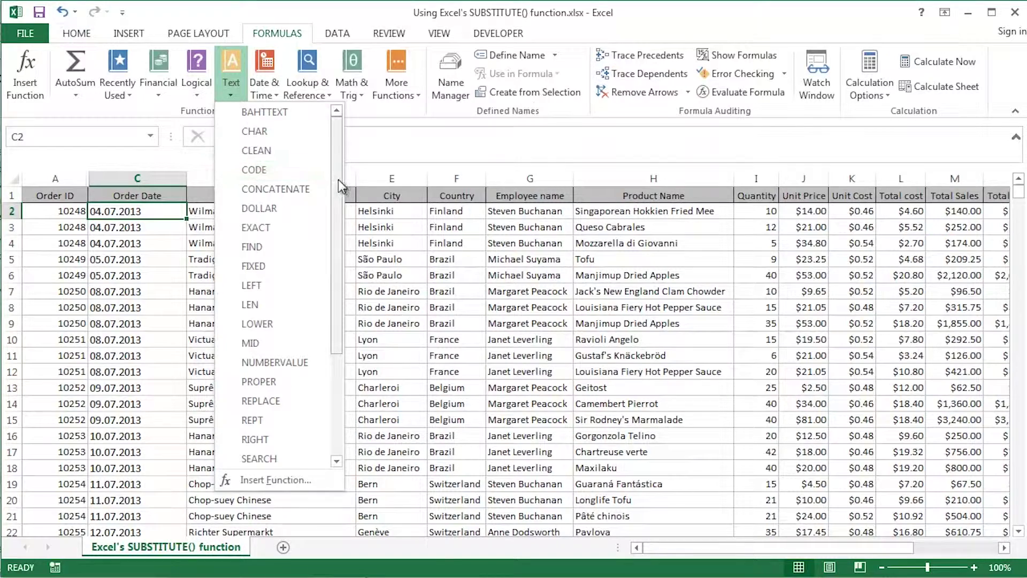
left_click_drag(338, 181, 345, 152)
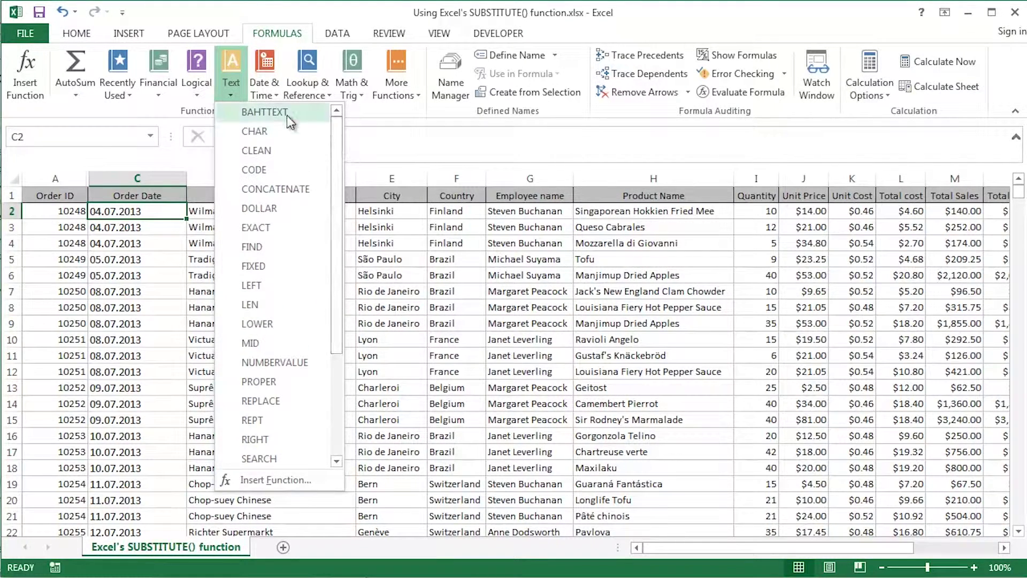
left_click(235, 85)
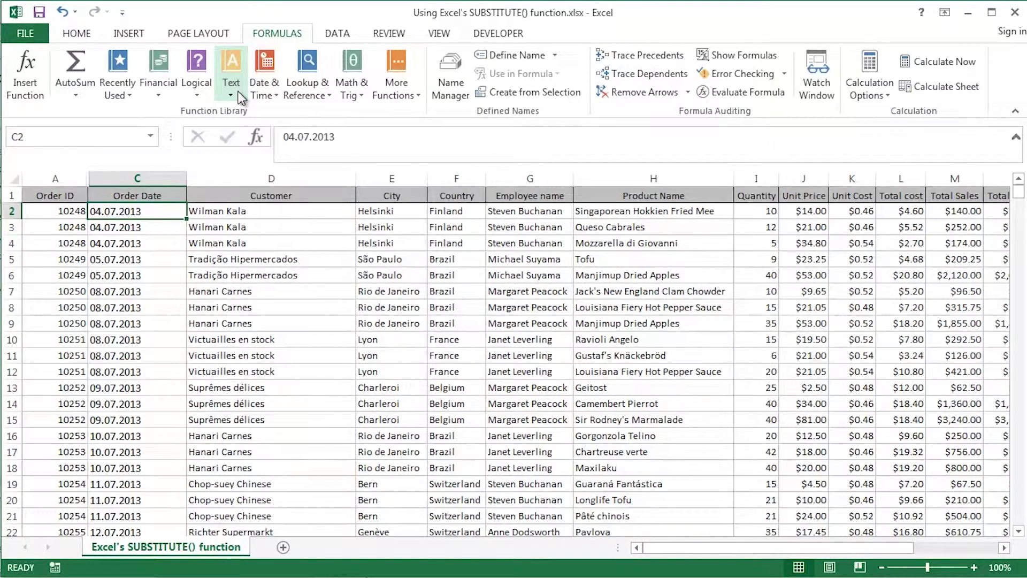
left_click(77, 34)
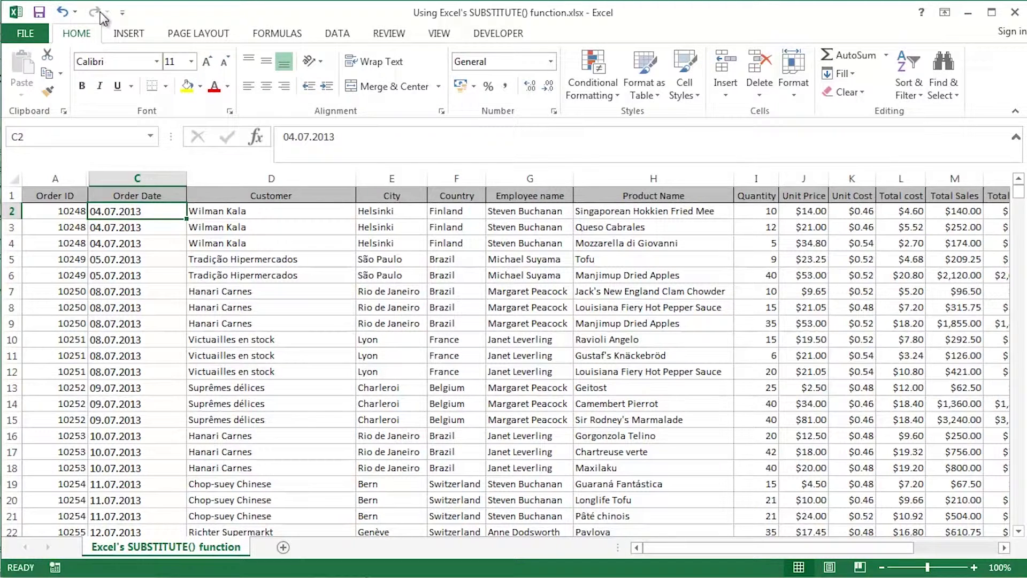
Step: Insert an empty column before Customer and copy the 'Order Date' heading from C1 into D1
key("Right")
key("ctrl+space")
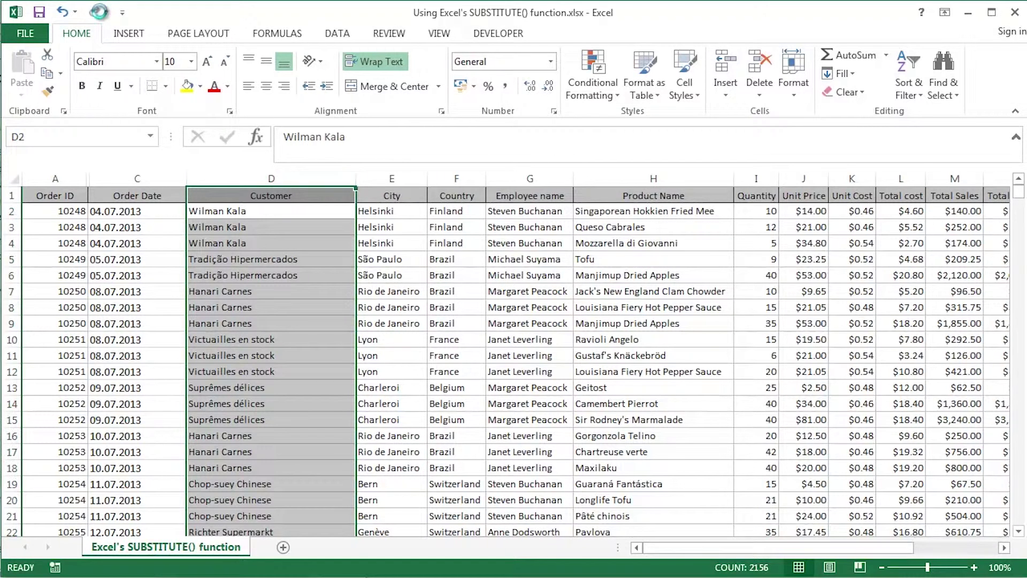
key("ctrl+shift+plus")
left_click(173, 198)
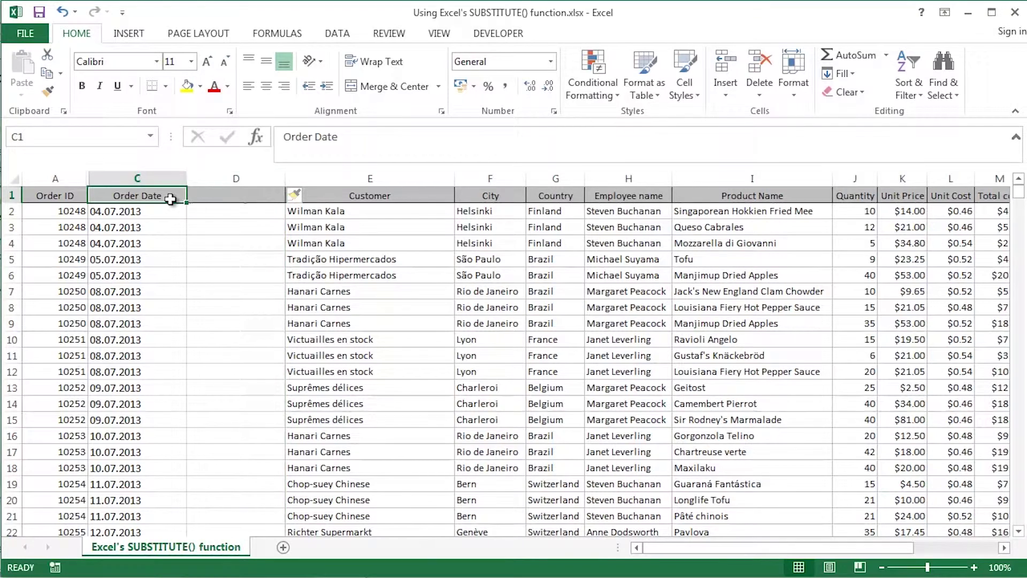
left_click_drag(186, 203, 261, 207)
left_click(260, 212)
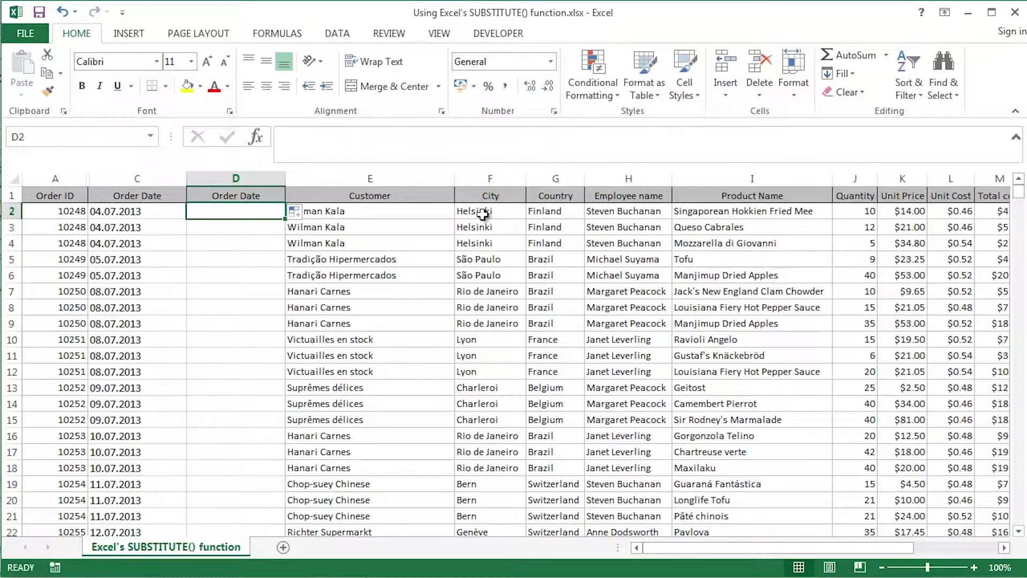
Step: Enter =SUBSTITUTE(C2,".","/") in D2 so it shows 04/07/2013
type("=sub")
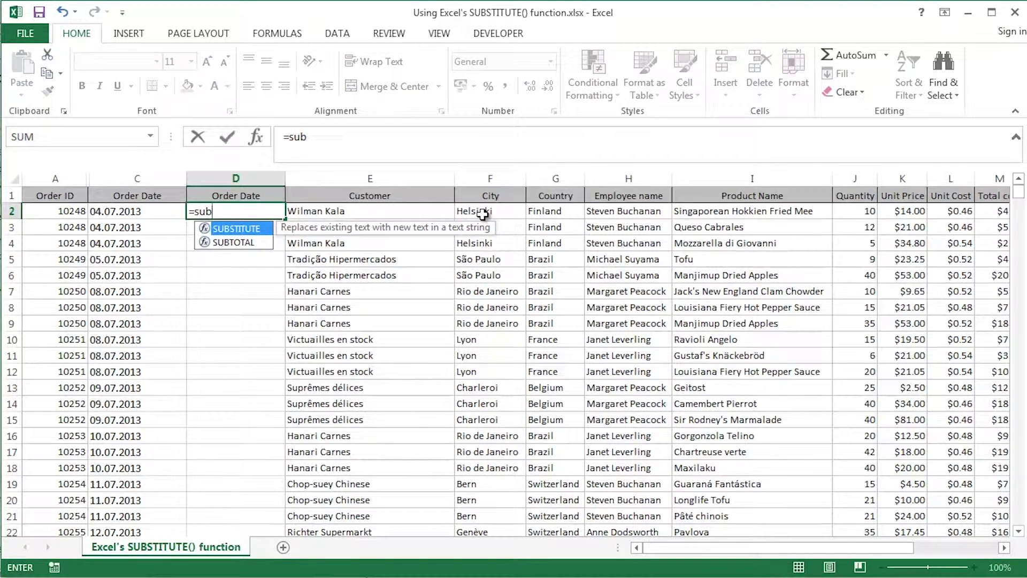
key("Tab")
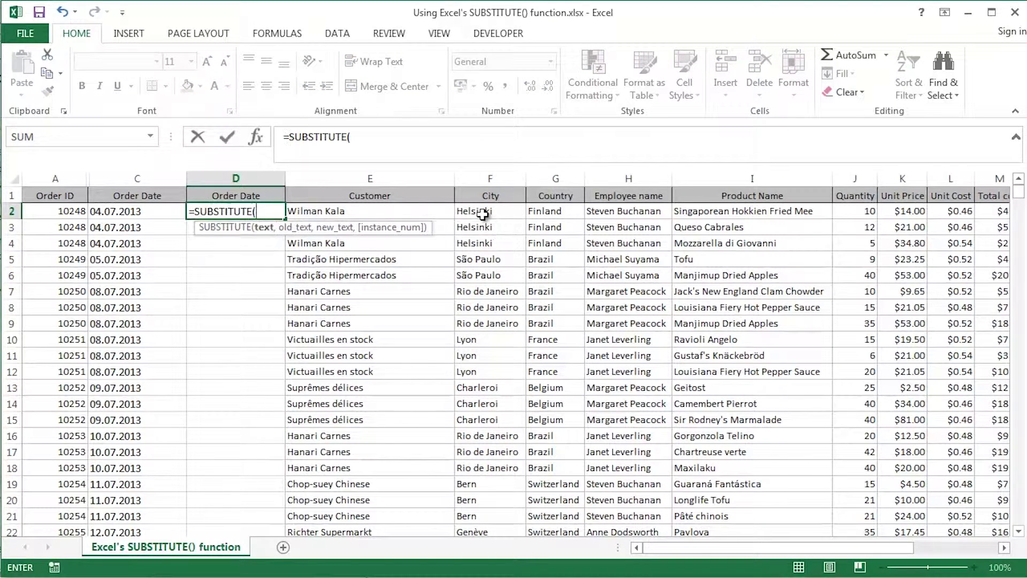
key("Left")
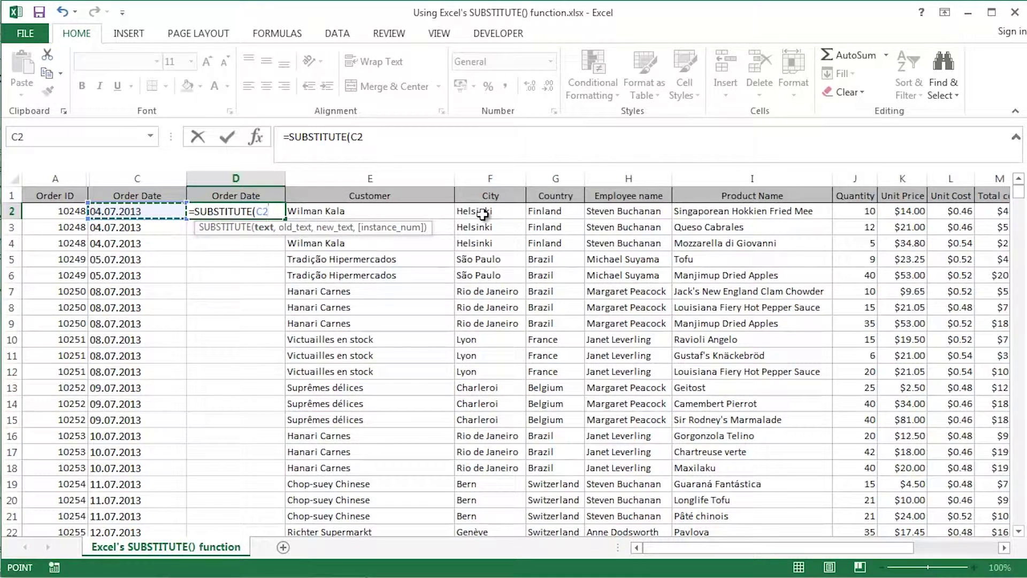
type(",")
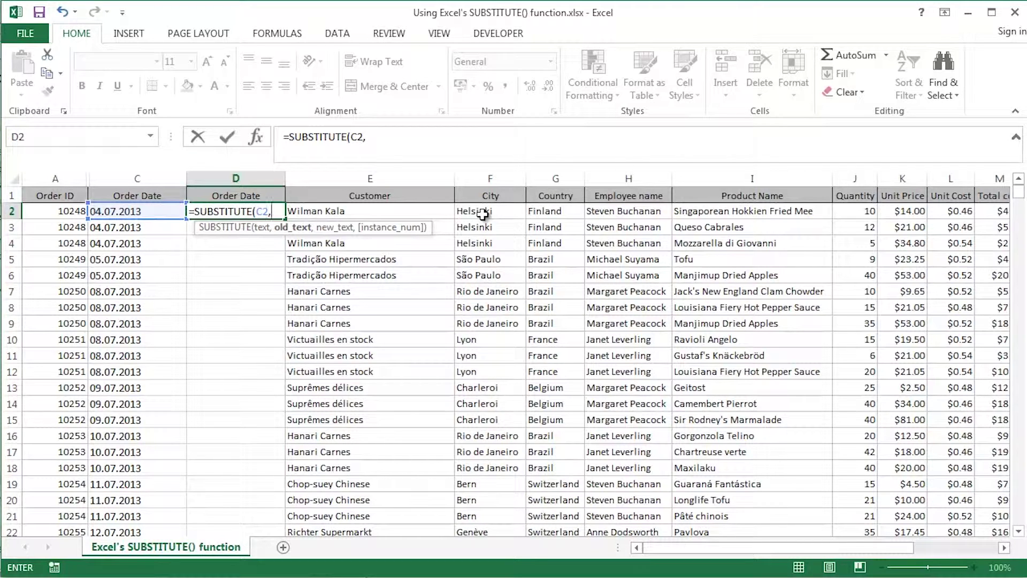
type("\".\",\"")
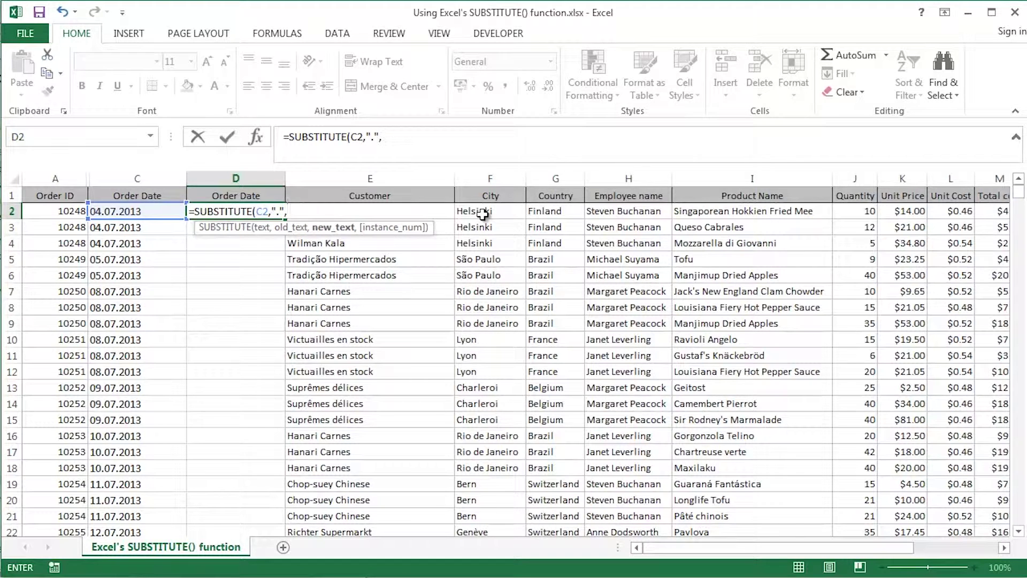
type("/\"")
key("Return")
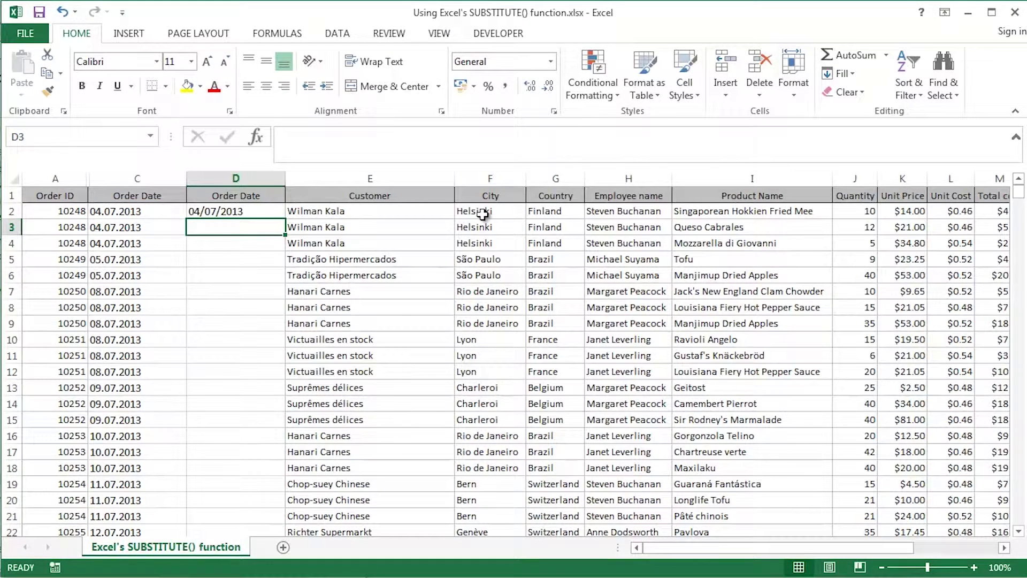
Step: Rewrite D2 as =VALUE(SUBSTITUTE(C2,".","/")) so it returns the serial 41459
key("Up")
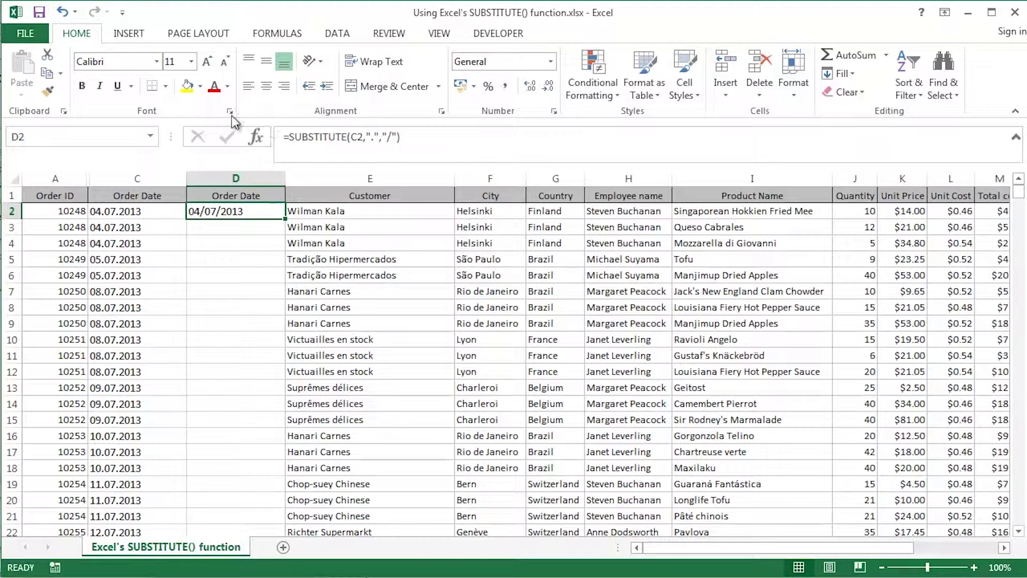
left_click(291, 137)
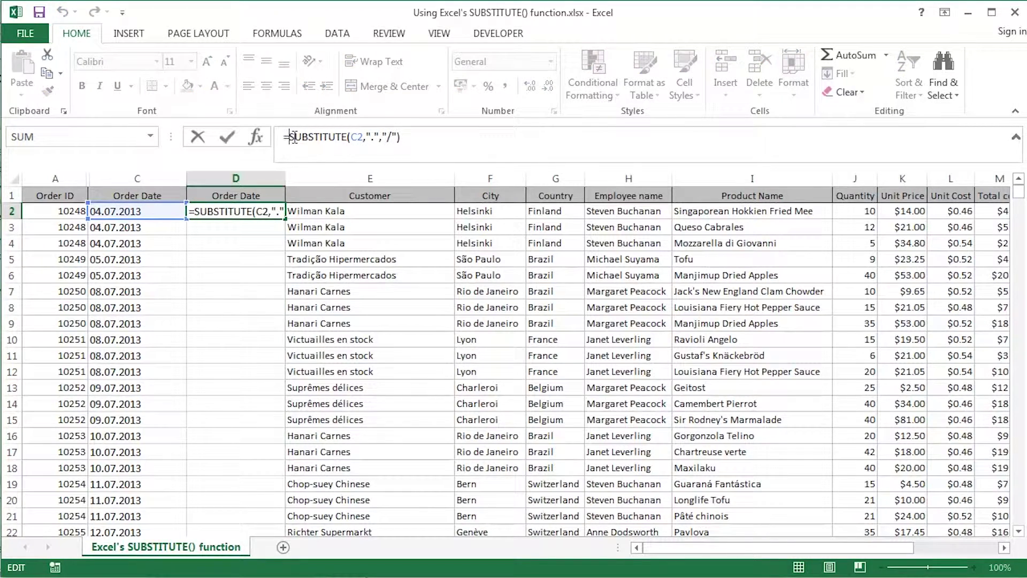
type("val")
key("Tab")
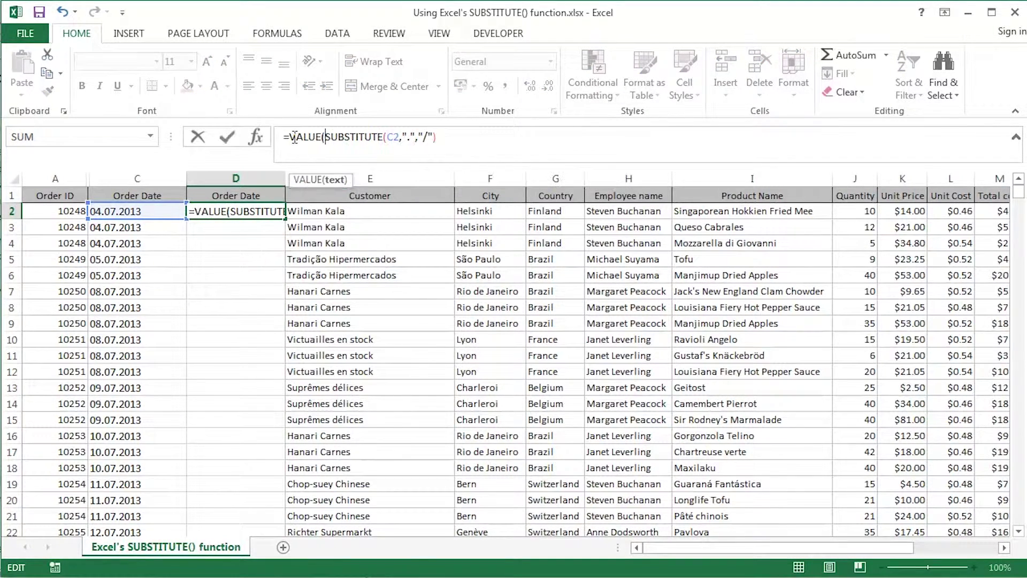
key("Right")
key("Right")
key("Right")
key("Right")
key("Right")
key("Right")
key("Right")
key("Right")
key("Right")
key("Right")
key("Right")
key("Right")
key("Right")
key("Right")
key("Right")
key("Right")
key("Right")
key("Right")
key("Right")
key("Right")
key("Right")
key("Right")
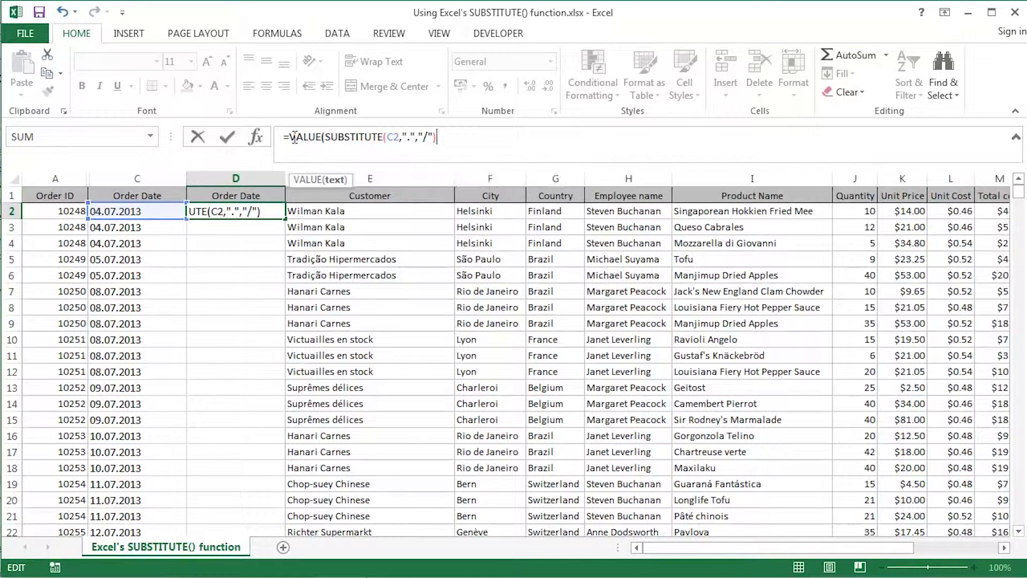
type(")")
key("Return")
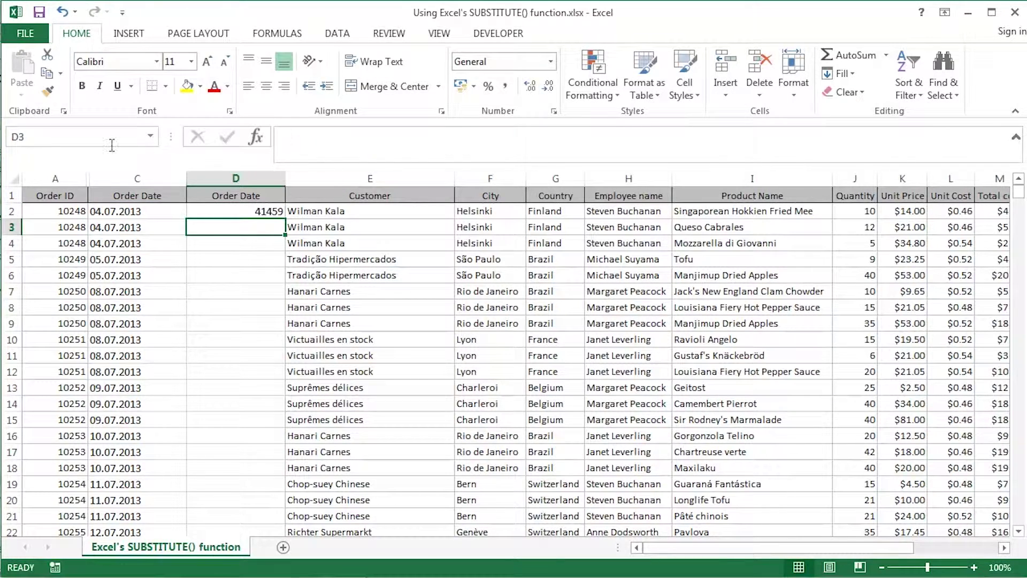
Step: Copy D2's formula down column D and apply the Date number format to the results
left_click(250, 212)
double_click(284, 216)
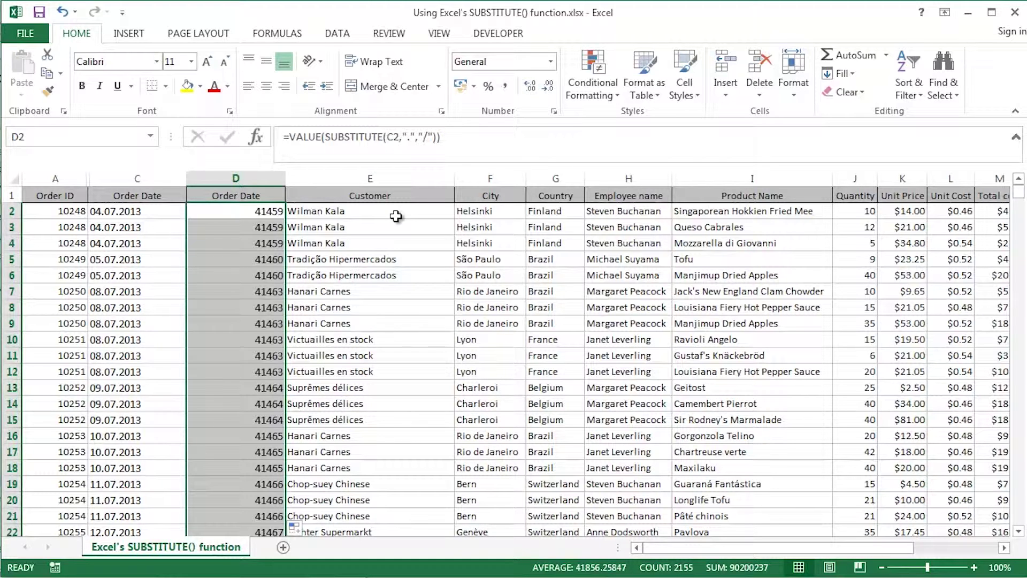
key("ctrl+1")
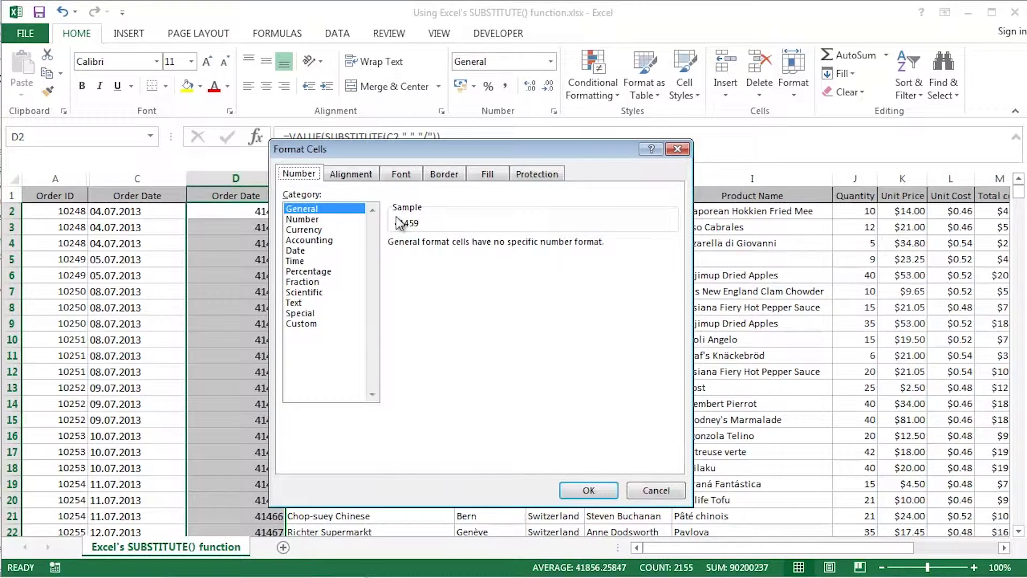
left_click(295, 250)
key("Return")
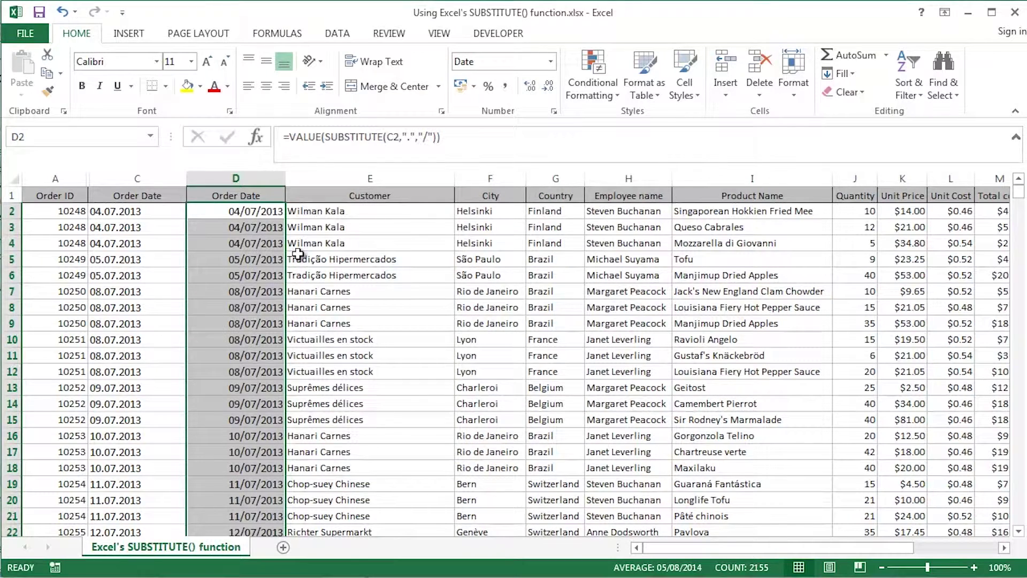
left_click(262, 213)
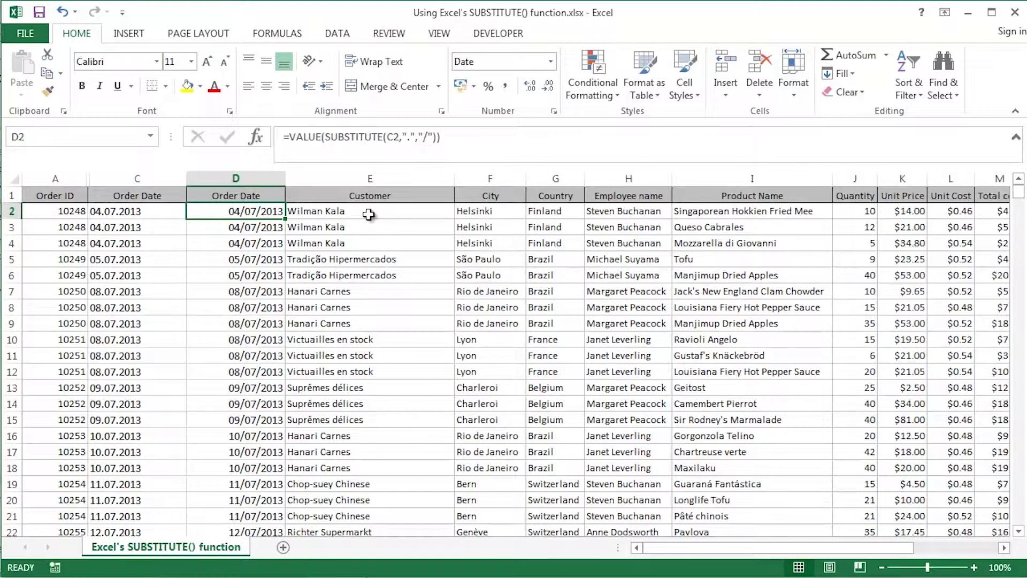
Step: Widen column D to show the full dates and re-commit D2's formula unchanged
left_click_drag(285, 178, 363, 184)
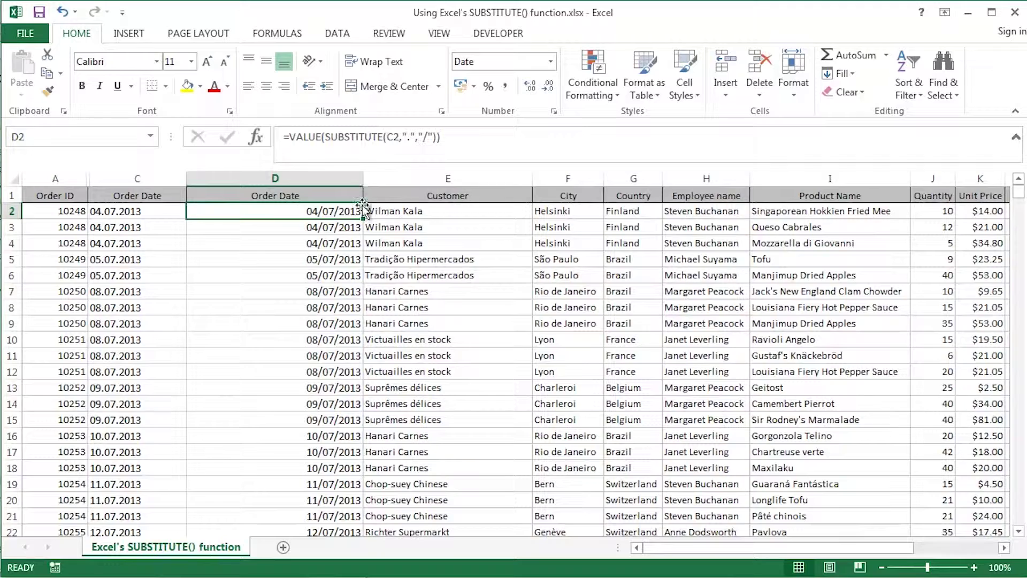
scroll(383, 219, "up", 3)
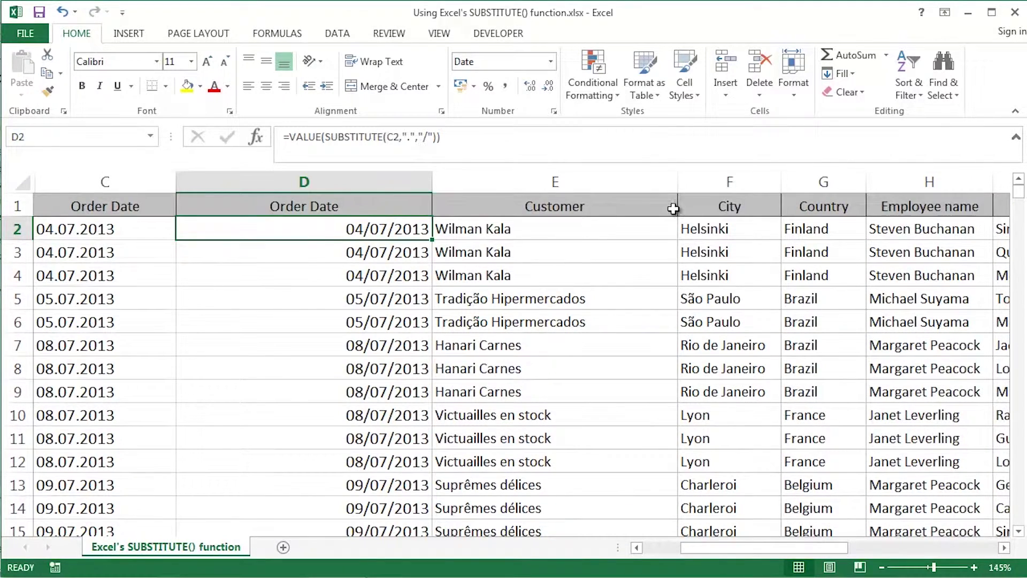
key("F2")
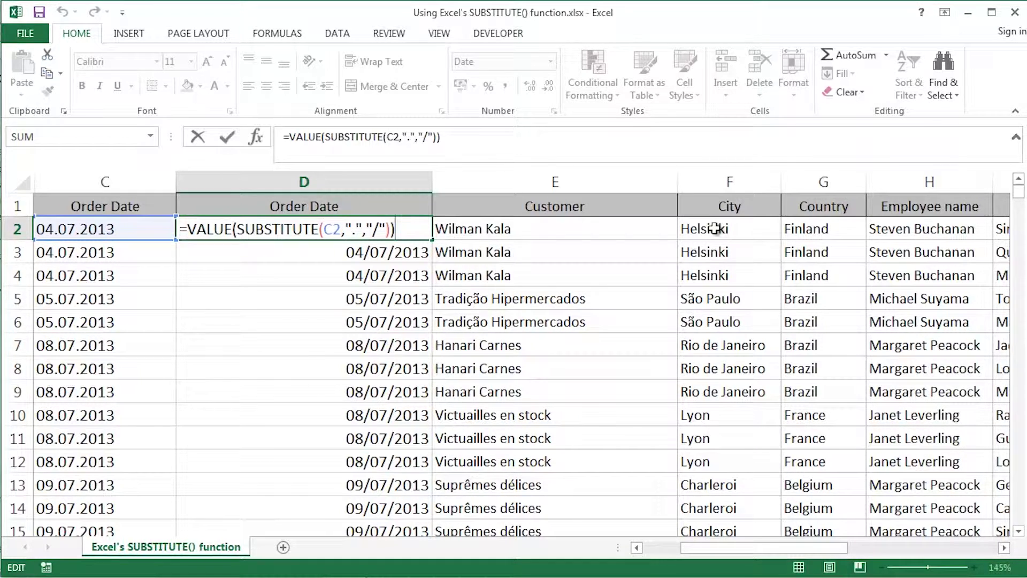
key("ctrl+Return")
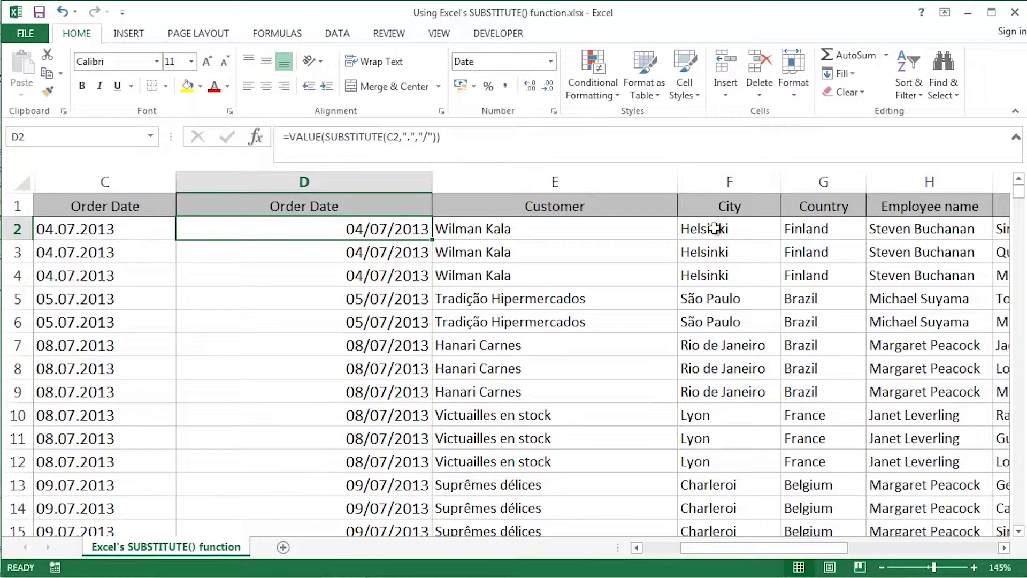
Step: Select columns A to C, unhide the hidden column B, and land on B2
key("ctrl+Home")
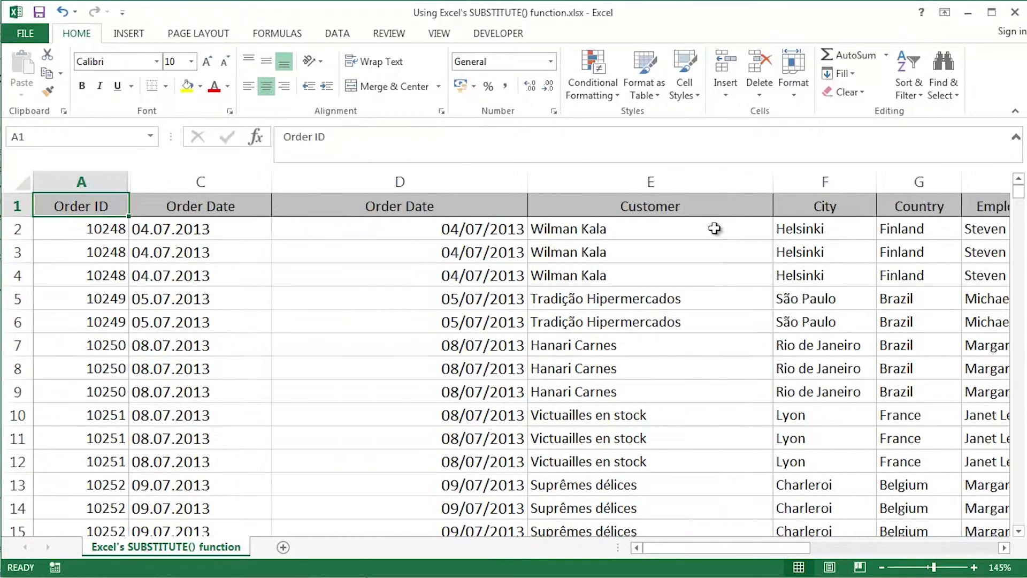
left_click_drag(108, 183, 156, 182)
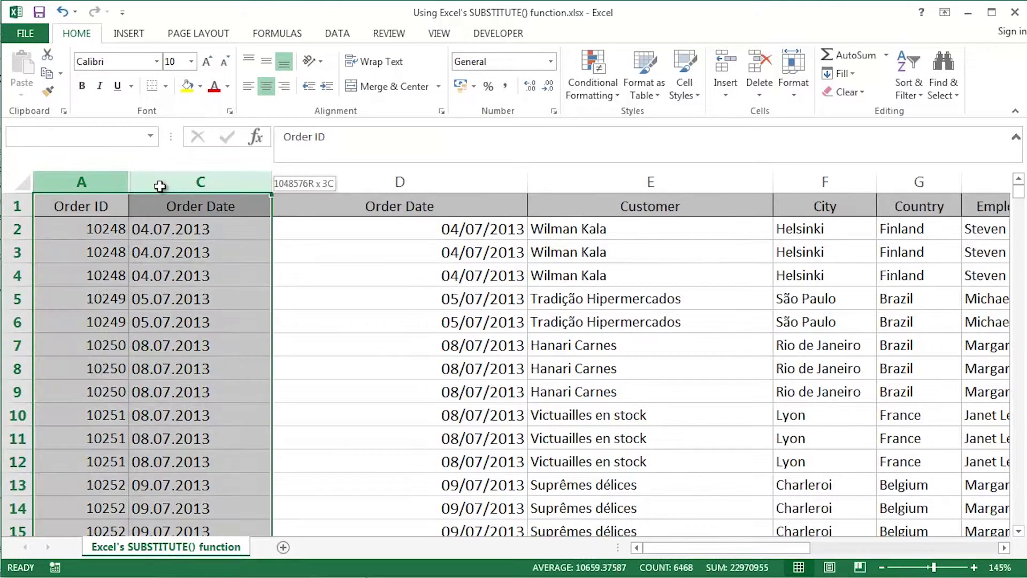
right_click(160, 184)
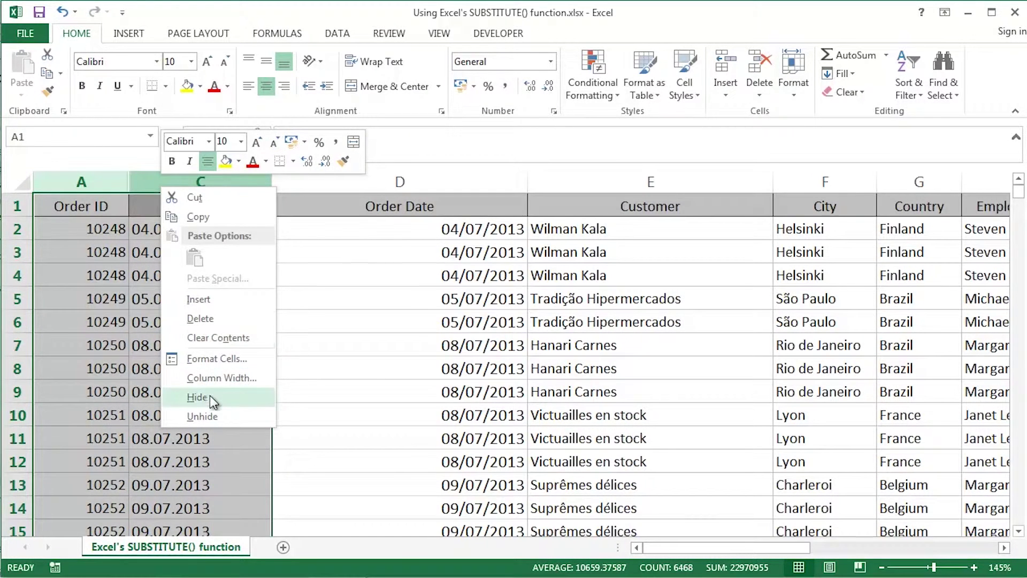
left_click(201, 416)
left_click(225, 234)
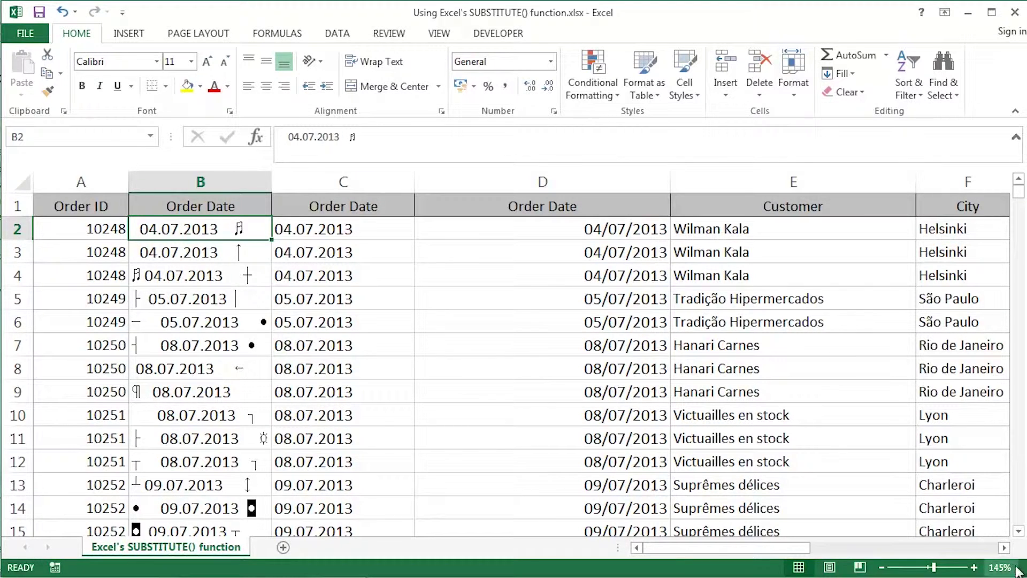
Step: Scroll across to cell D2 and open its formula for editing
left_click(1005, 547)
left_click(1005, 547)
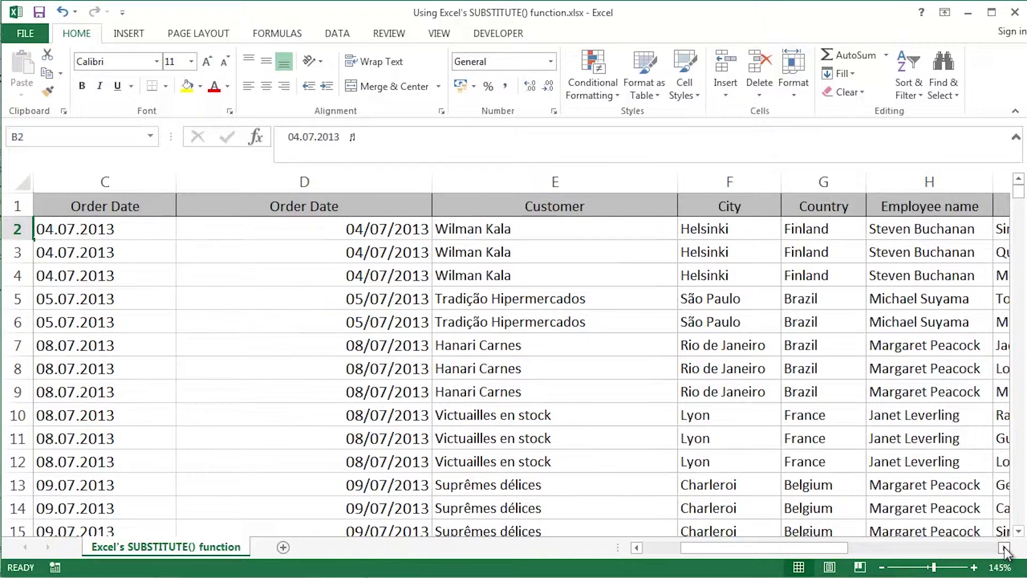
key("Right")
key("Right")
key("F2")
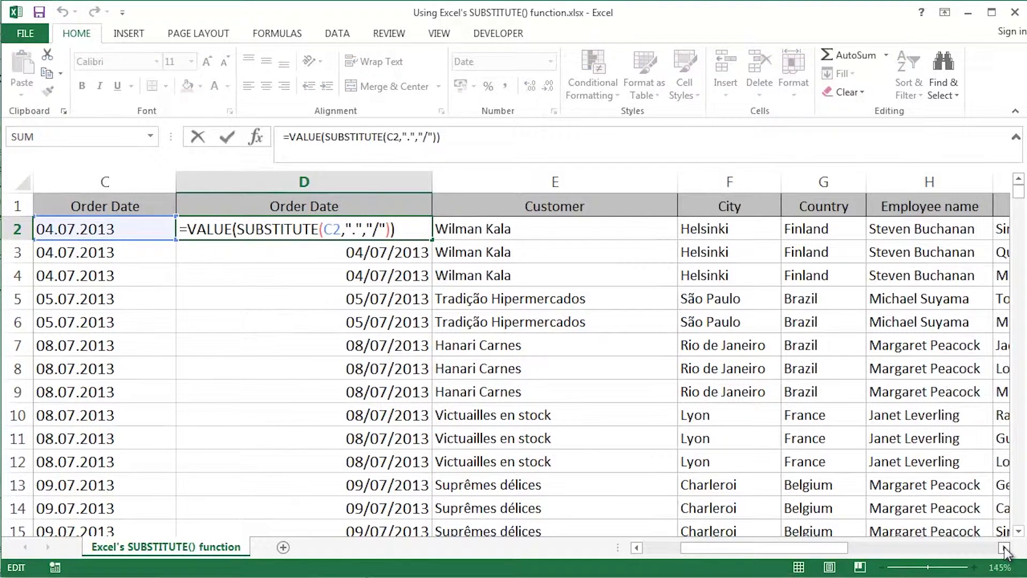